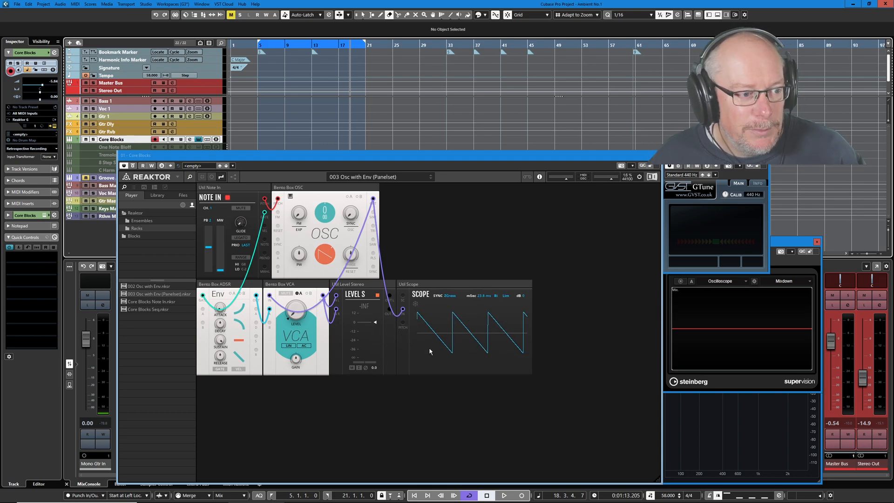
From the Blocks Base library, insert the Util Clock and the Bento 8 Steps Sequencer between Note In and the oscillator
left_click(157, 194)
left_click(137, 199)
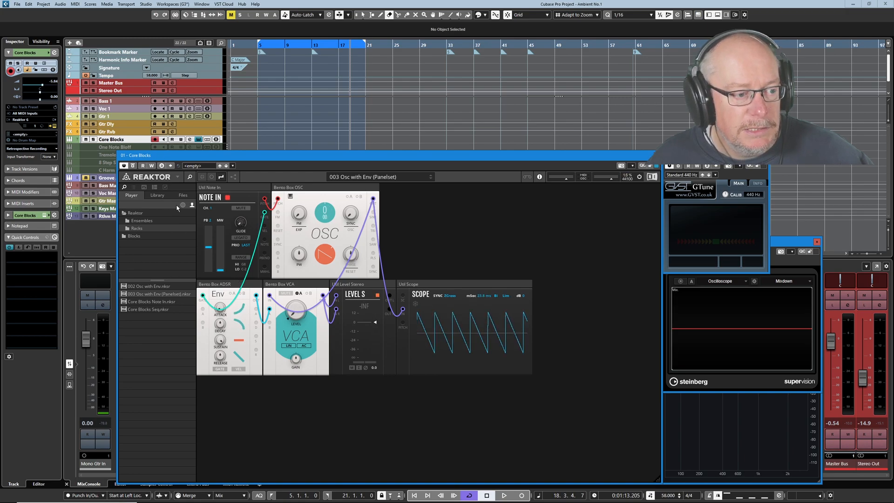
left_click(157, 195)
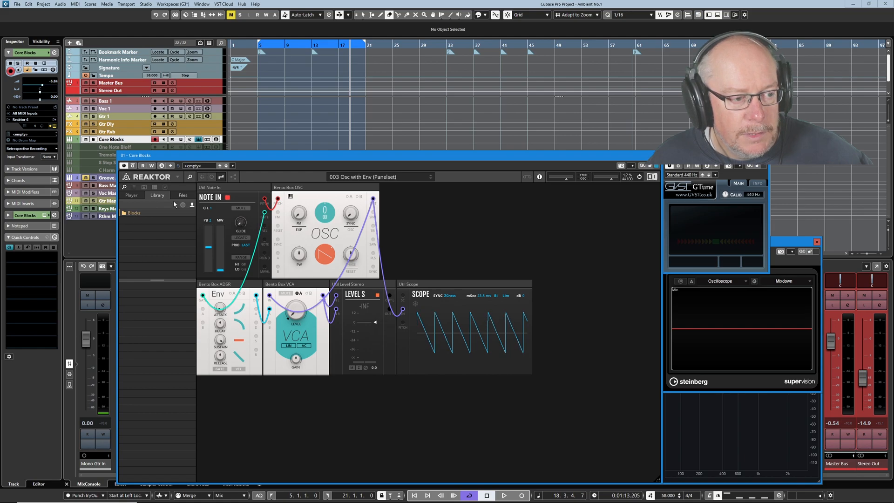
left_click(183, 206)
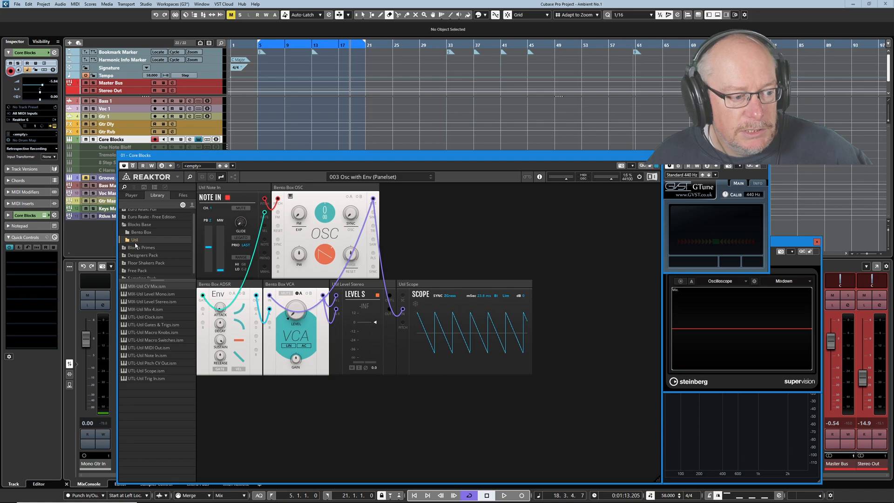
left_click_drag(151, 320, 269, 194)
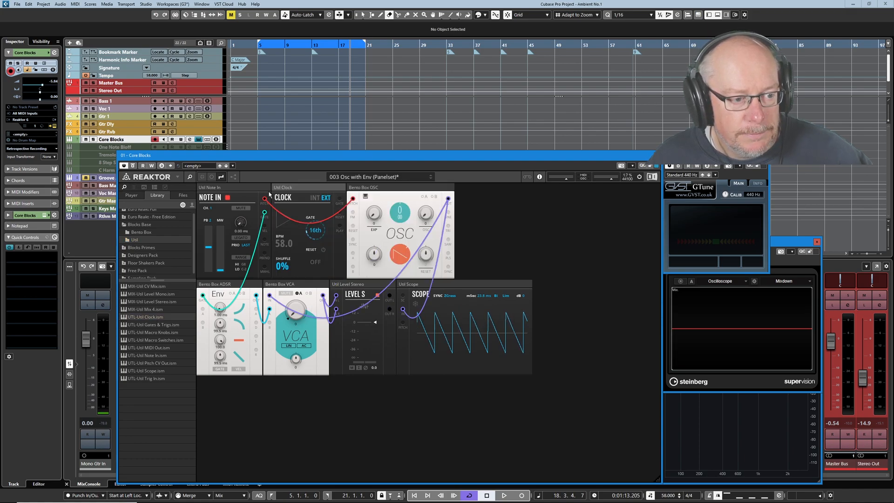
left_click(142, 233)
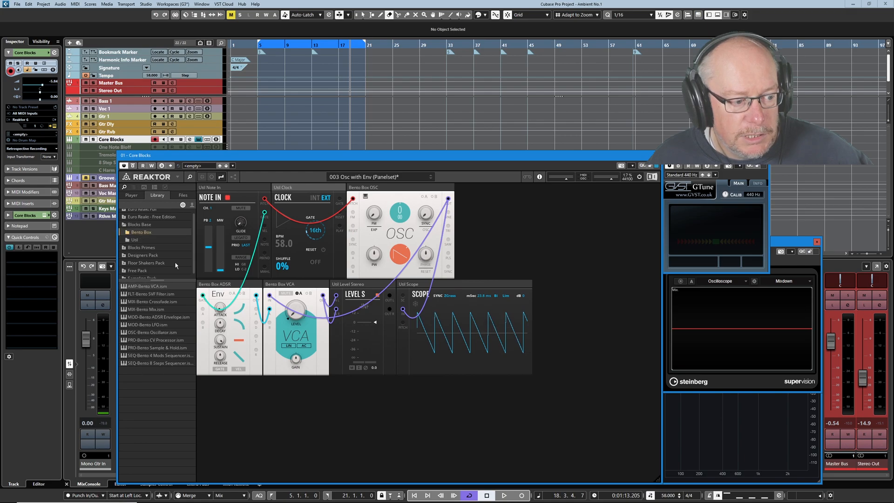
left_click_drag(149, 367, 339, 198)
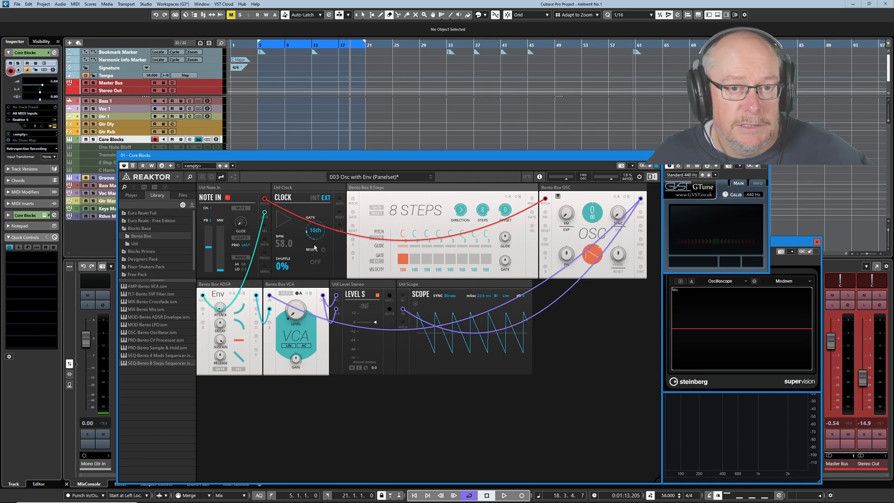
Disconnect Note In from the ADSR's gate input and the oscillator's pitch input, keeping the clock source on EXT
left_click(202, 296)
left_click(545, 200)
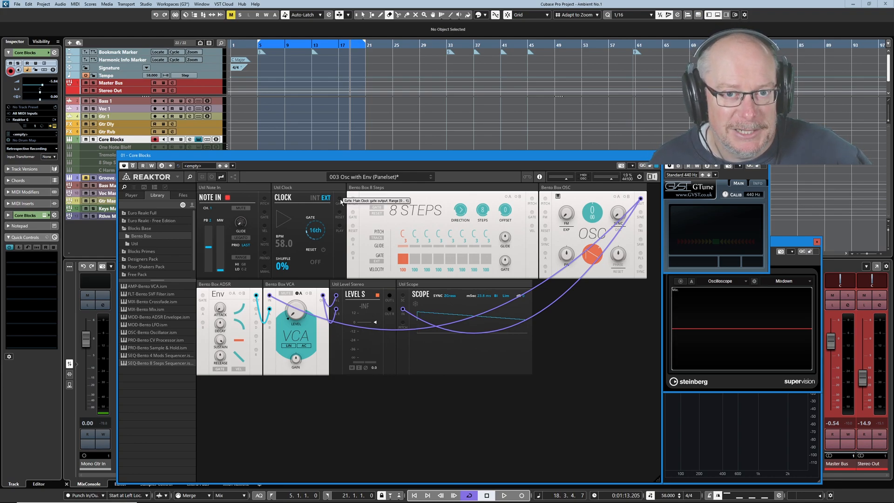
left_click(315, 201)
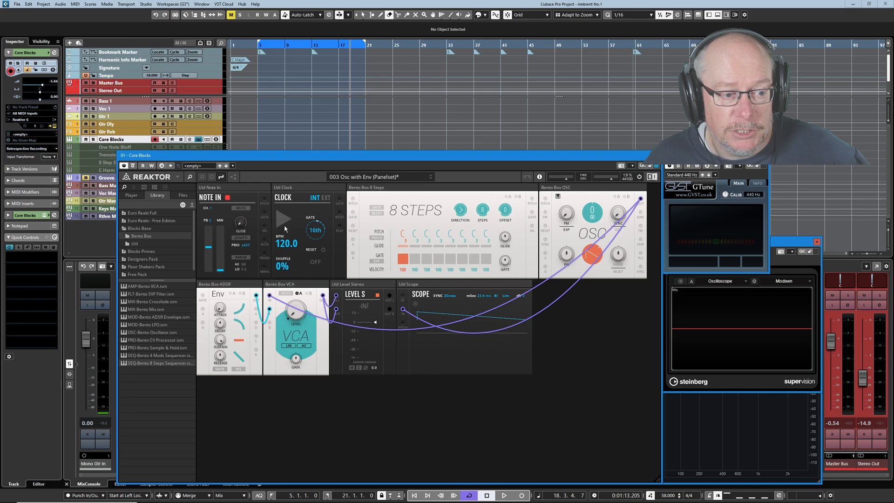
left_click(326, 199)
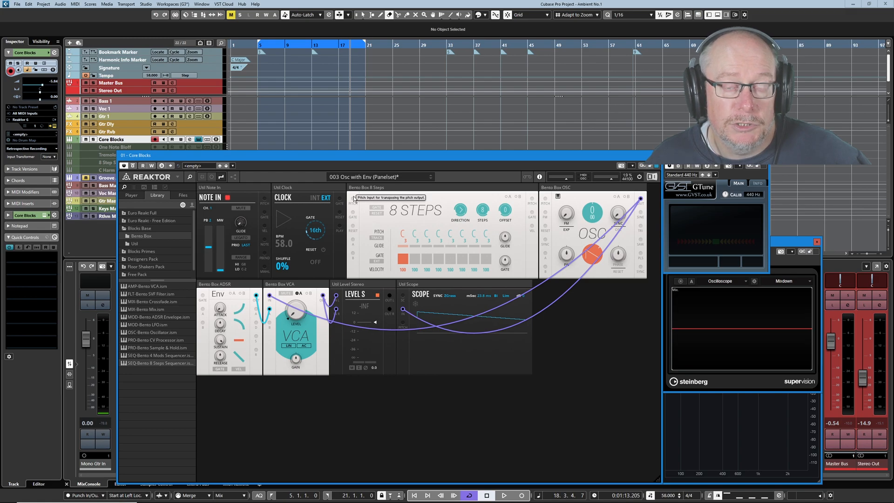
Patch the clock's gate output into 8 Steps, and its pitch and gate outputs into the oscillator and the ADSR
mouse_move(340, 200)
left_mouse_down()
mouse_move(340, 232)
mouse_move(355, 216)
mouse_move(347, 240)
mouse_move(353, 212)
left_mouse_up()
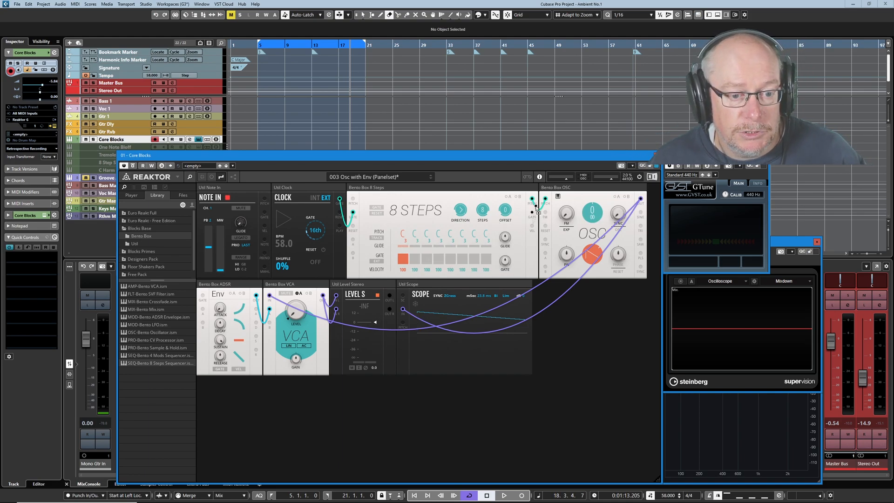
left_click_drag(149, 340, 203, 298)
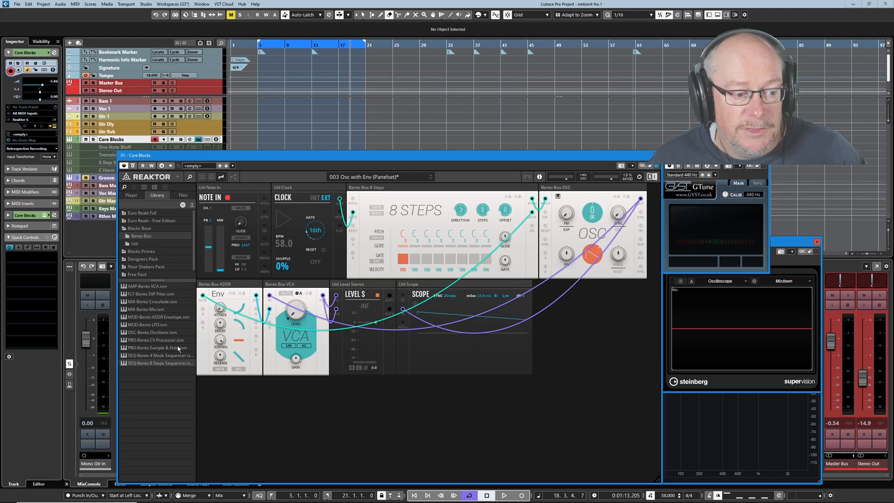
left_click_drag(292, 318, 293, 233)
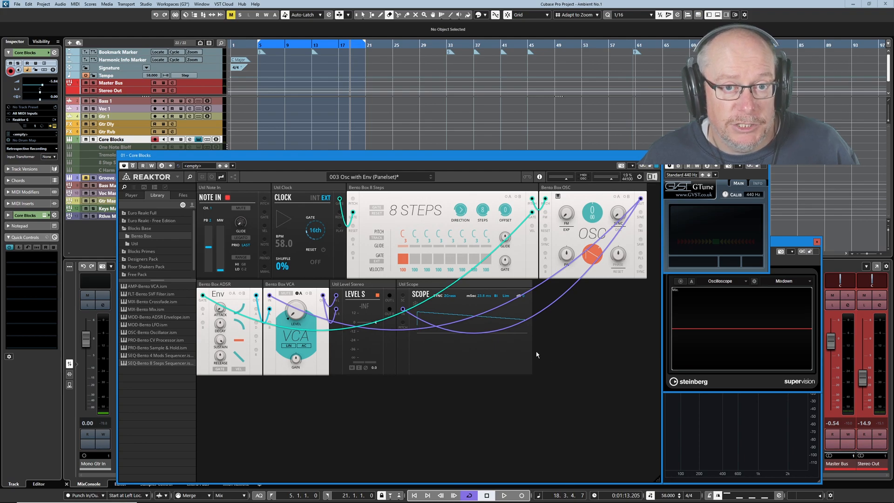
During playback with the Stereo Out fader fully down, patch the sequencer's pitch output into the scope and set the scope's sync to free
left_click(504, 495)
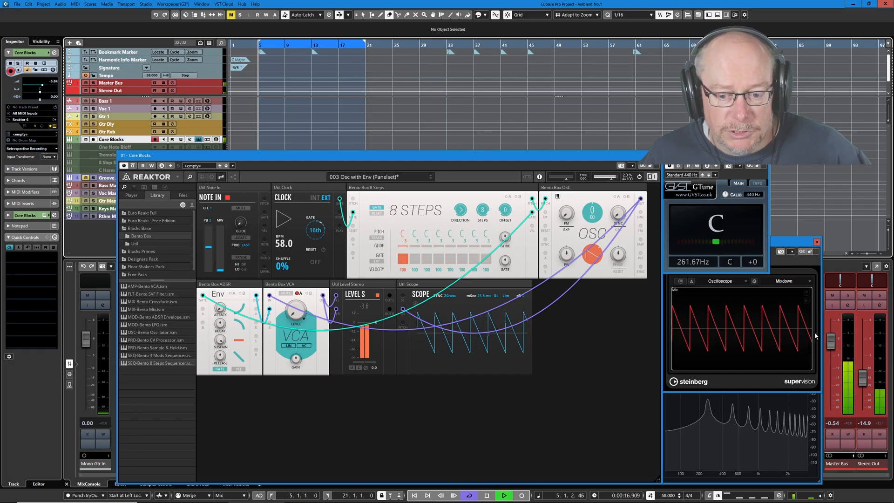
left_click_drag(862, 376, 858, 422)
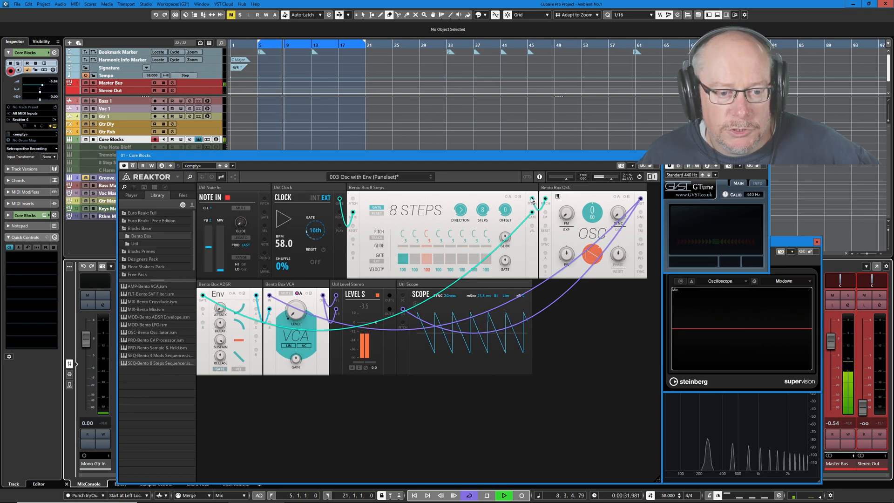
left_click_drag(532, 199, 403, 310)
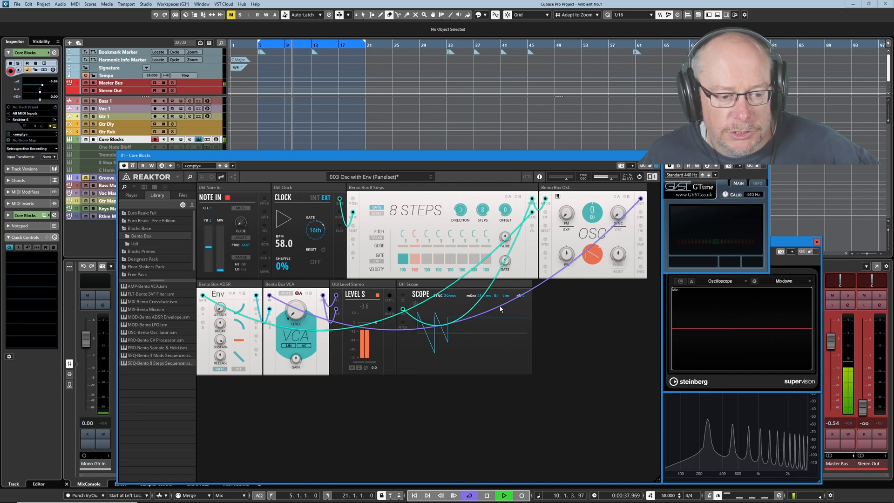
left_click(449, 295)
left_click(450, 295)
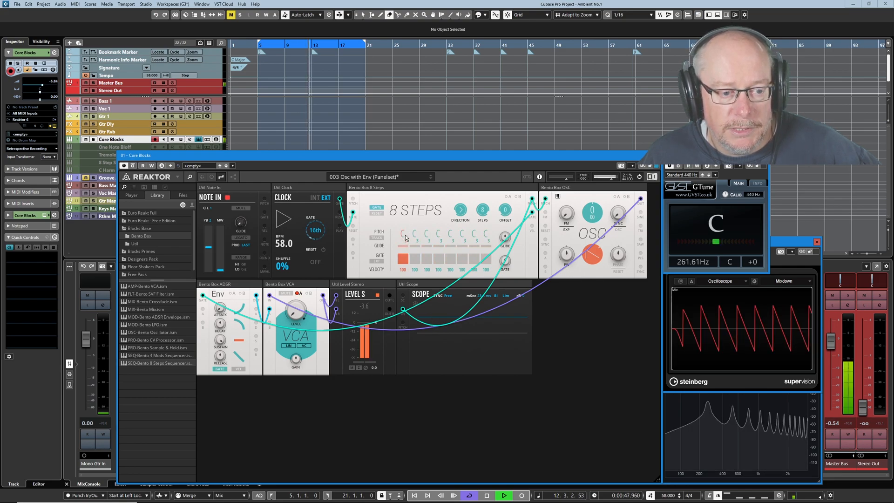
Sweep the pitch of the sequencer's first step and return it to C, listening with Stereo Out at about -17.3 dB
left_click_drag(405, 238, 407, 259)
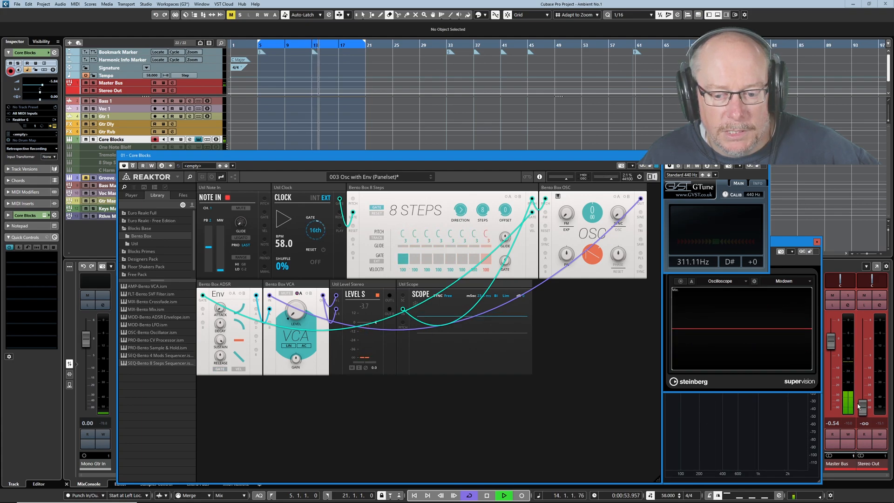
left_click_drag(862, 406, 860, 381)
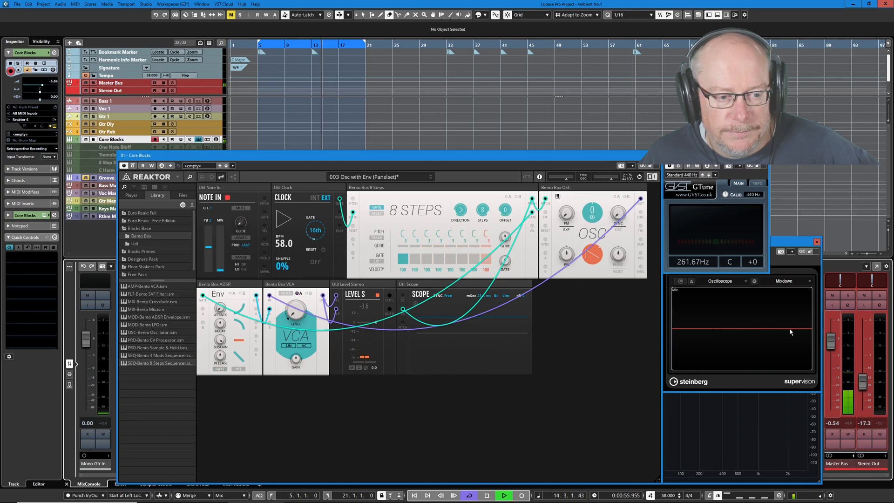
left_click_drag(403, 235, 400, 262)
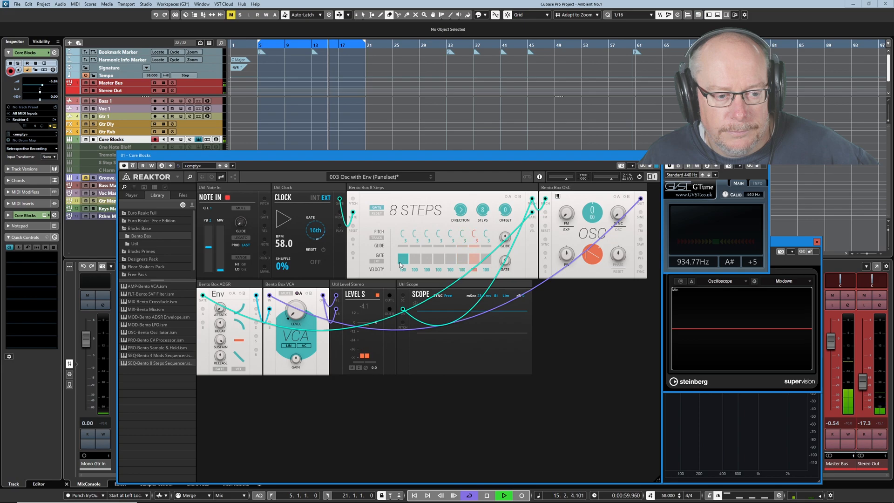
left_click_drag(863, 382, 862, 417)
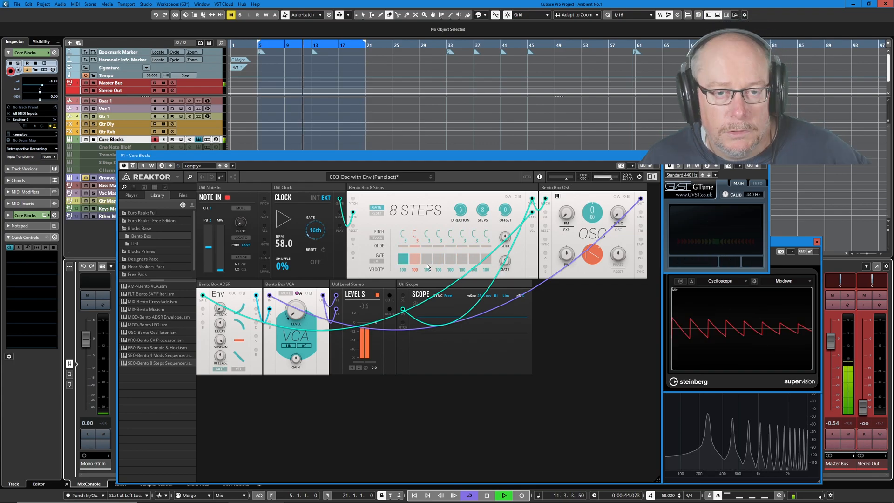
Bring Stereo Out up to about -21.6 dB and enable the gates of sequencer steps 2 to 8
left_click_drag(863, 406, 860, 366)
left_click(414, 258)
left_click(427, 258)
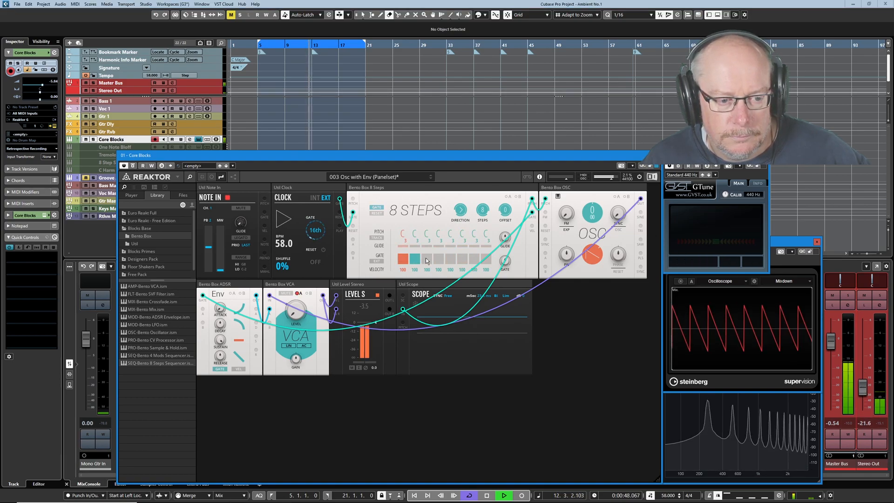
left_click(439, 259)
left_click(453, 258)
left_click(462, 260)
left_click(474, 259)
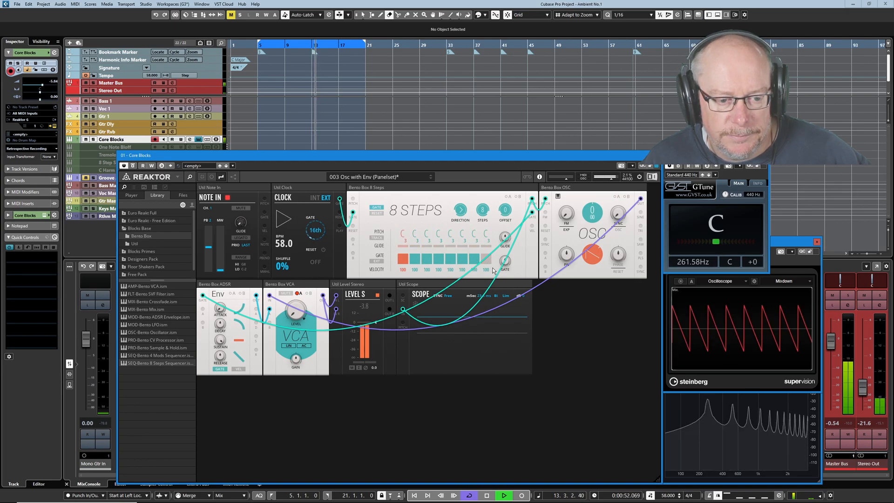
left_click(489, 259)
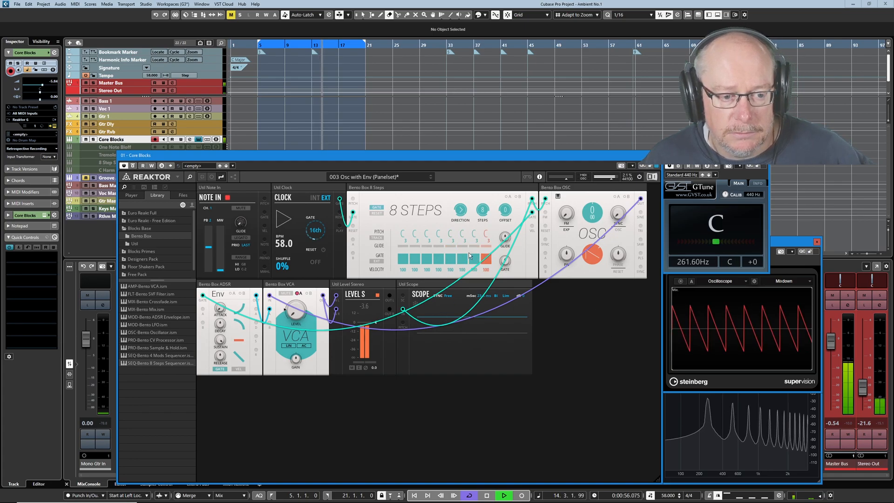
Try a sparser rhythm by disabling the gates of sequencer steps 3 to 6, and re-enable them
left_click(438, 258)
left_click(427, 259)
left_click(449, 259)
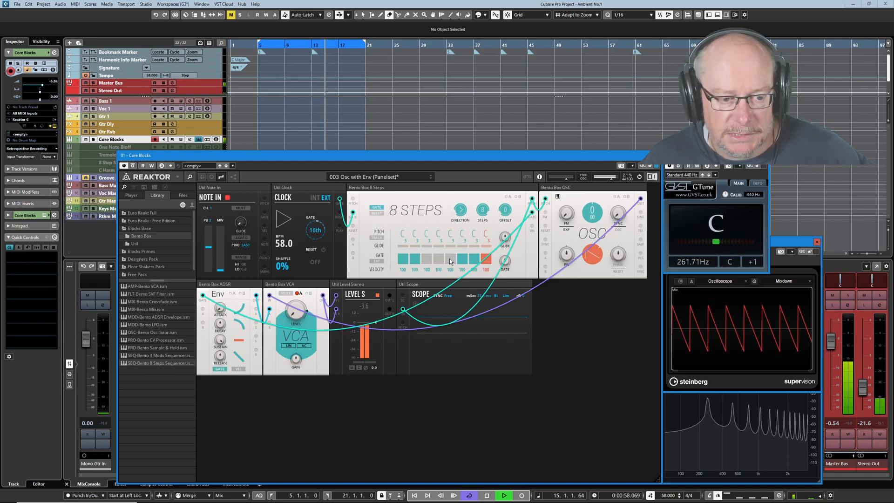
left_click(464, 258)
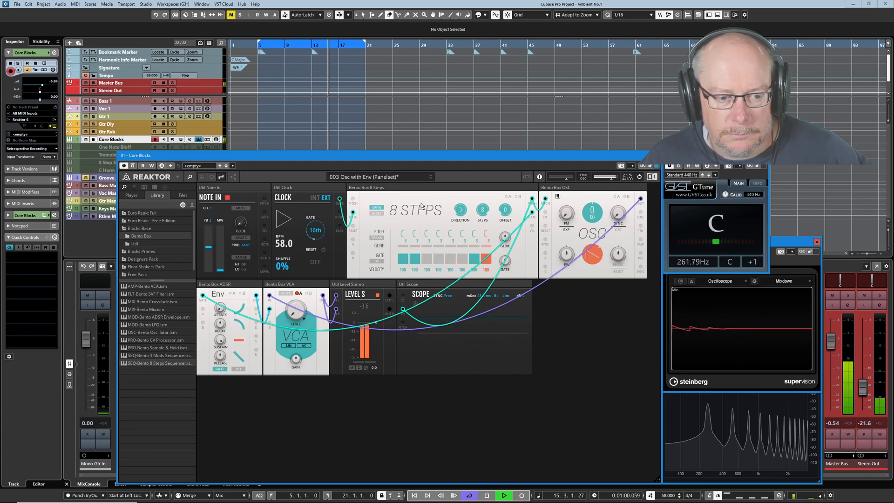
left_click(425, 259)
left_click(440, 260)
left_click(454, 257)
left_click(463, 257)
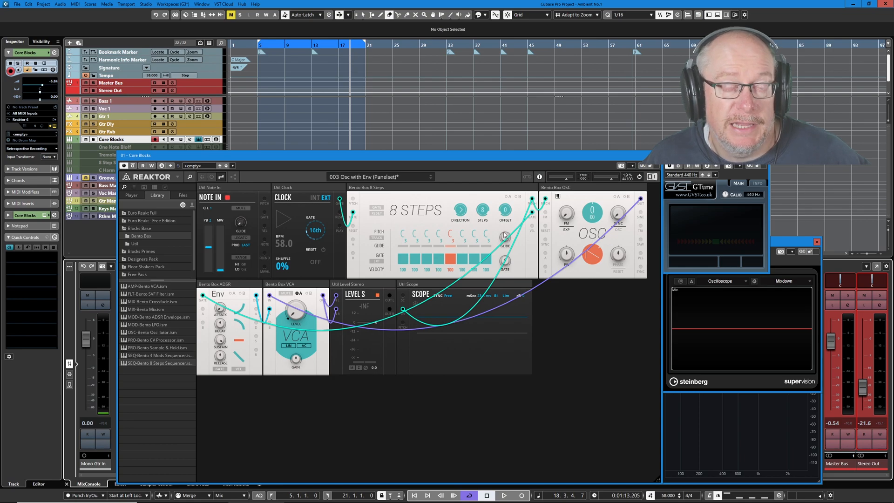
Set the pitches of sequencer steps 2 to 5 to D#, F, D# and G
scroll(418, 235, "up", 4)
scroll(419, 236, "up", 1)
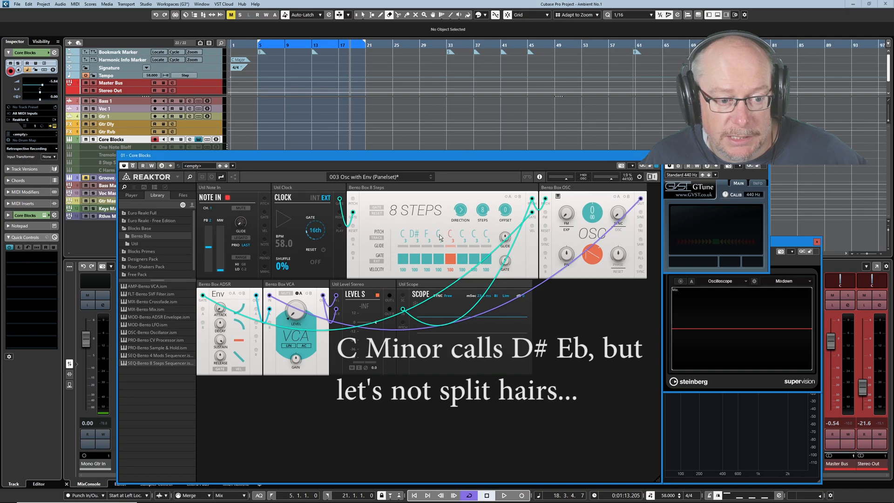
scroll(440, 237, "up", 4)
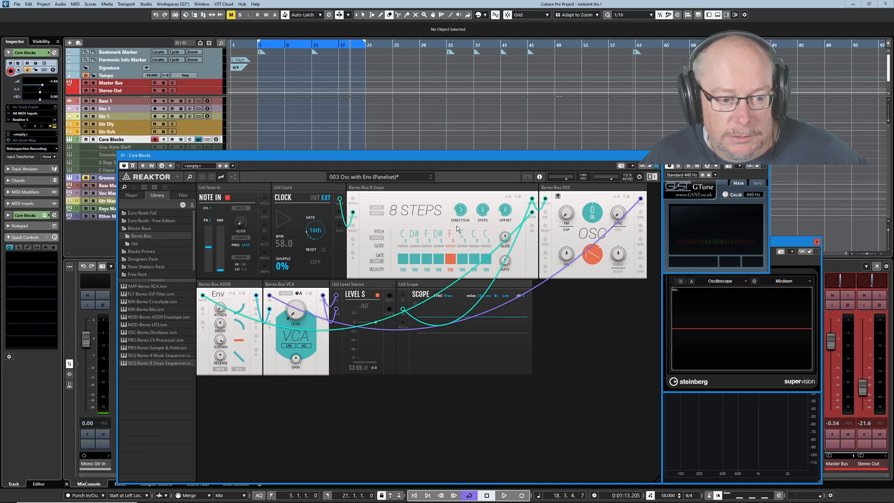
left_click_drag(460, 223, 460, 222)
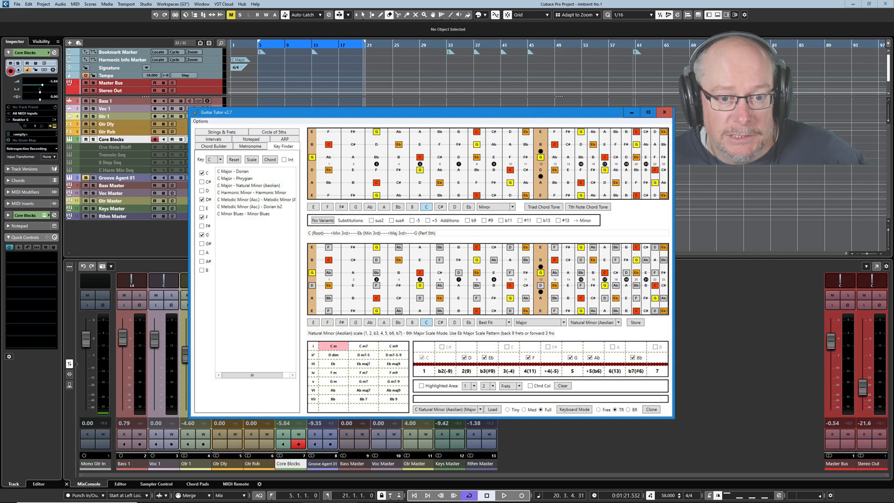
Switch back to Cubase, play the sequence and change the oscillator's waveform to the sine shape
key("alt+Tab")
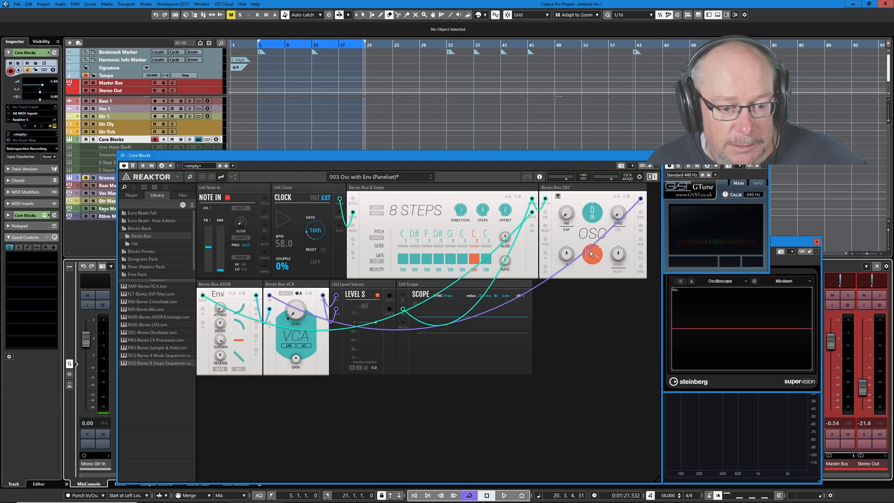
left_click(503, 497)
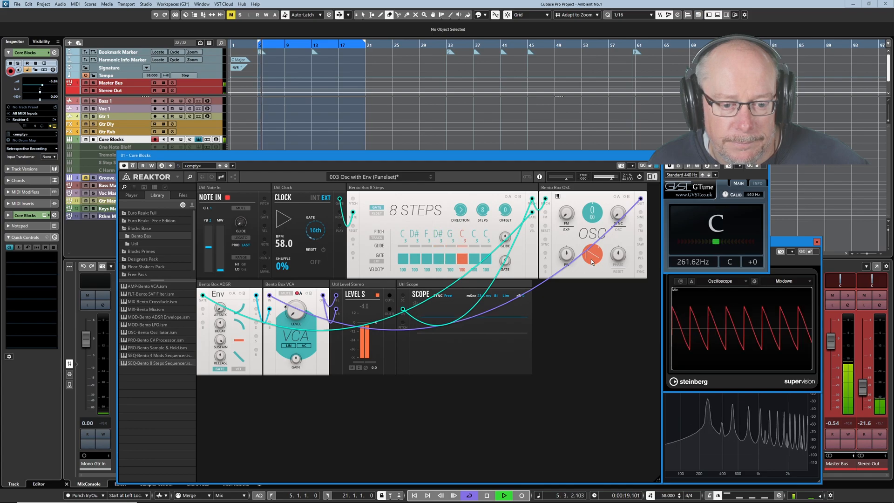
left_click_drag(591, 261, 591, 283)
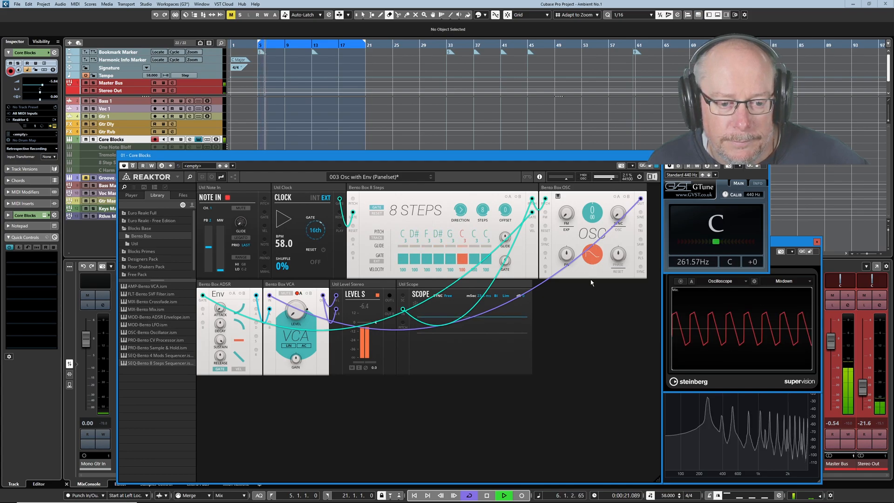
Set the Stereo Out level to about -18.6 dB while listening to the sequence, and stop playback
right_click(860, 390)
left_click(859, 390)
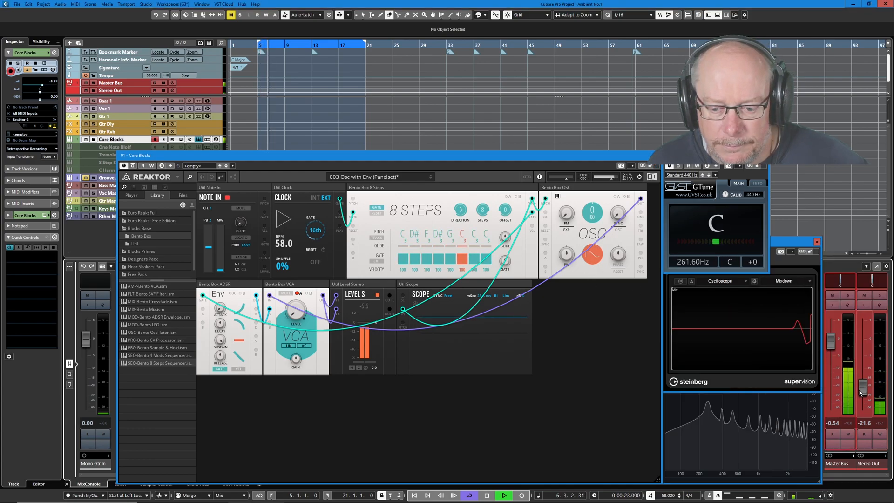
left_click_drag(860, 392, 867, 388)
left_click(596, 259)
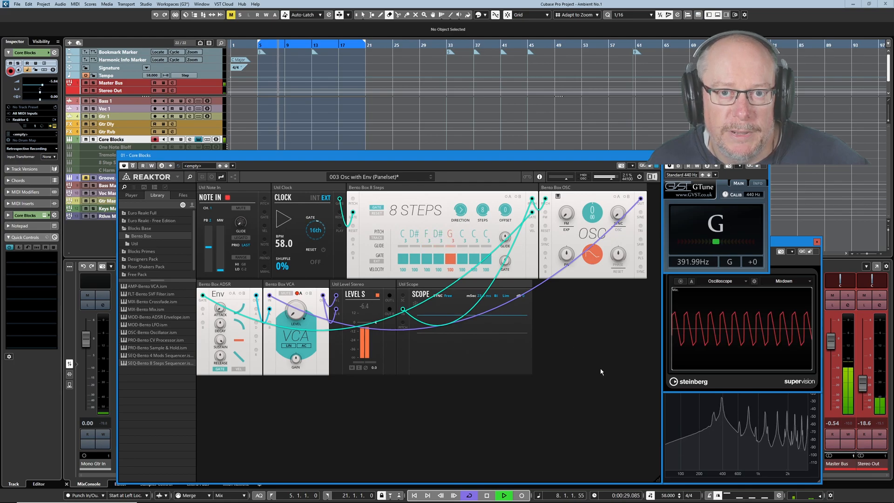
left_click(487, 495)
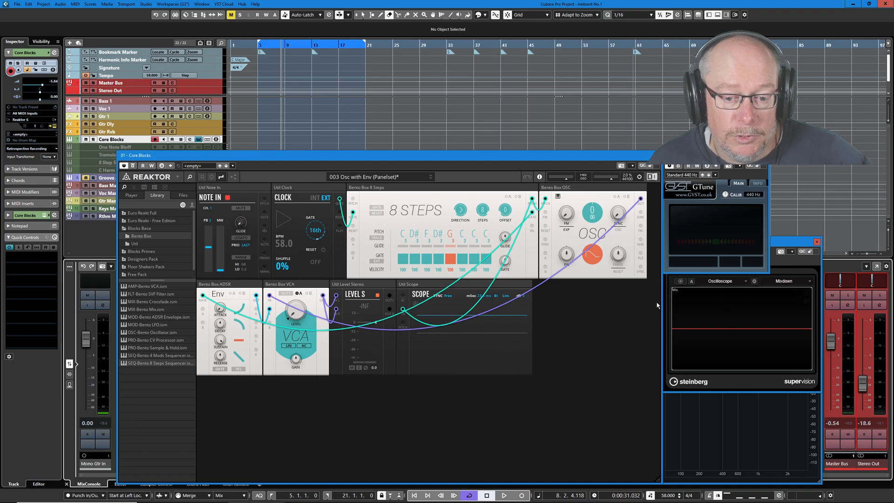
Play the sequence, pull the Stereo Out fader fully down and bring it back up to about -18.1 dB
left_click(505, 497)
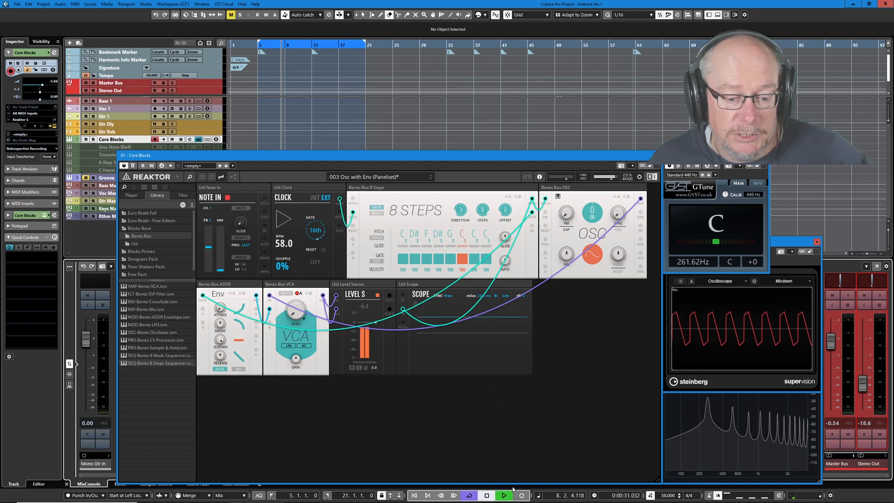
left_click_drag(863, 389, 864, 414)
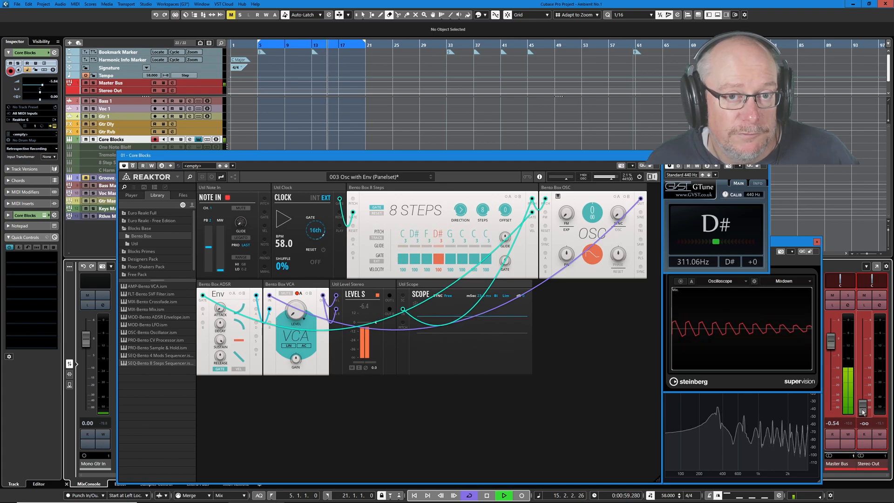
left_click_drag(864, 410, 863, 387)
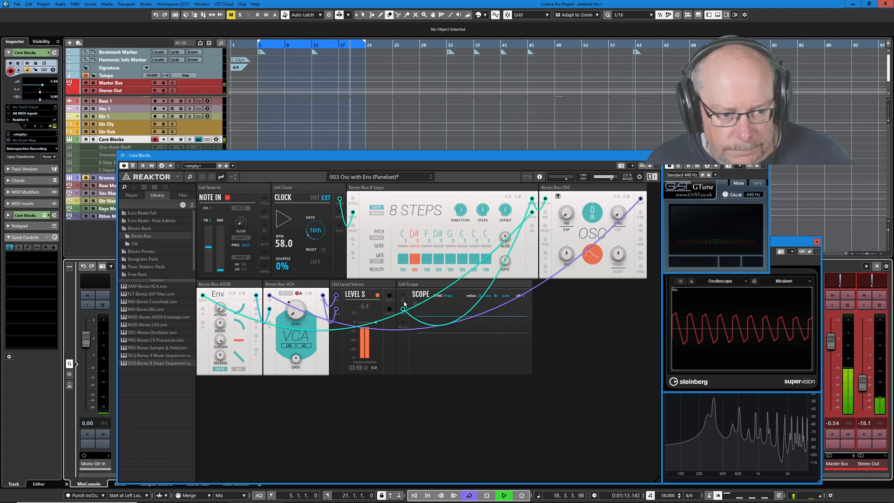
Lower the velocities of sequencer steps 2 to 4 to about 87, reduce those of steps 6 to 8, and stop playback
mouse_move(417, 272)
left_mouse_down()
mouse_move(435, 278)
mouse_move(437, 293)
left_mouse_up()
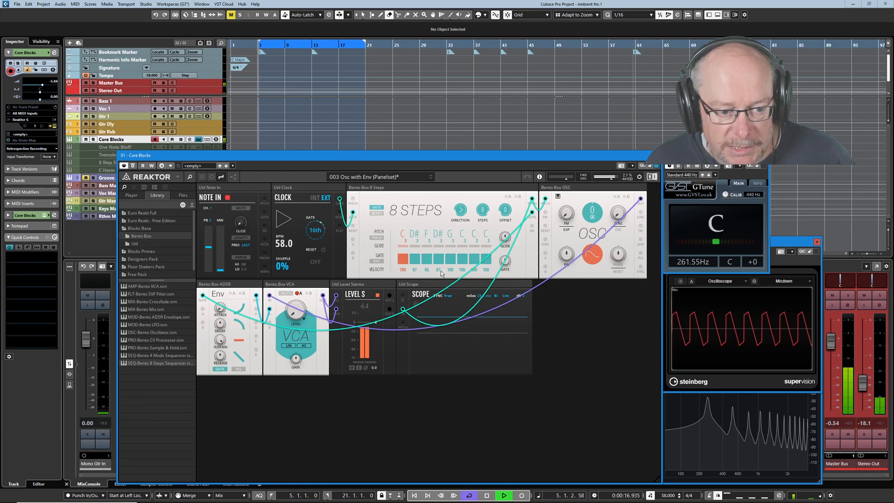
left_click_drag(463, 284, 465, 292)
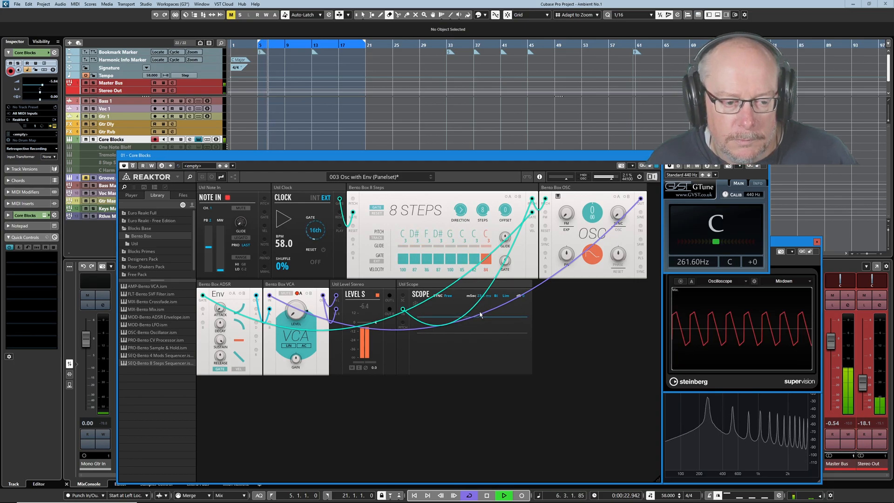
key("space")
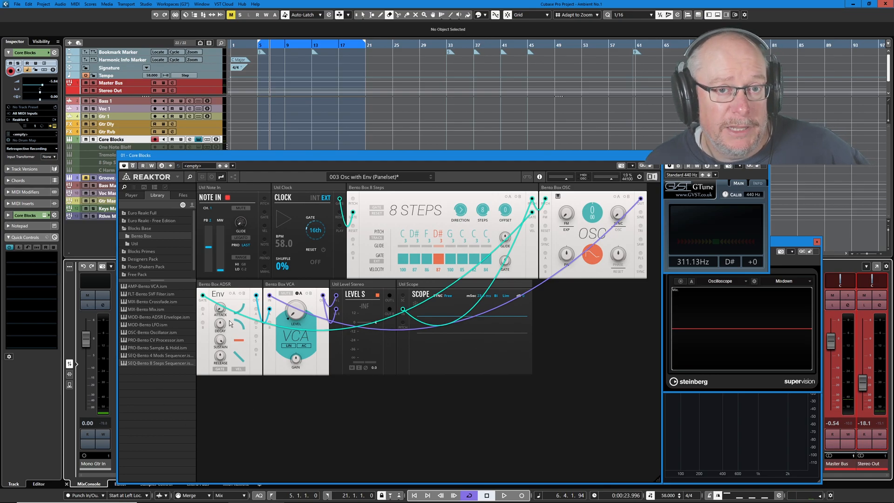
Enable velocity response on the ADSR envelope and replay the sequence, fading Stereo Out from silence up to about -16.0 dB
left_click(239, 369)
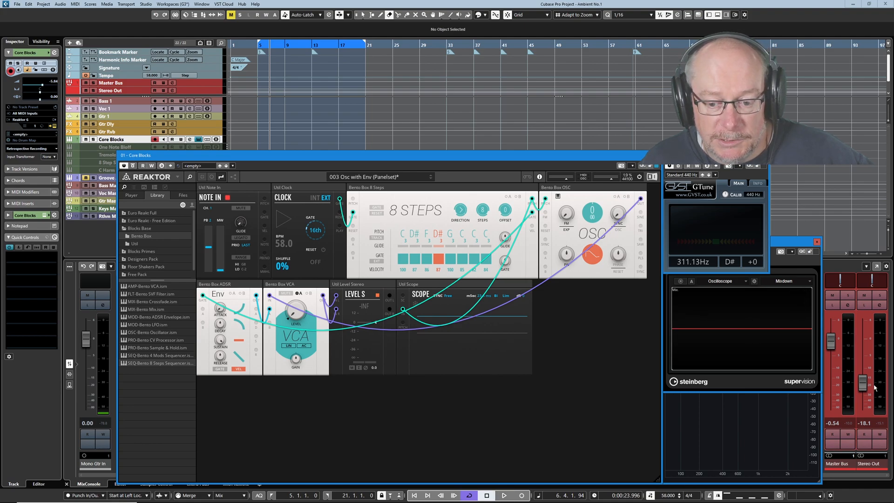
left_click_drag(863, 385, 862, 410)
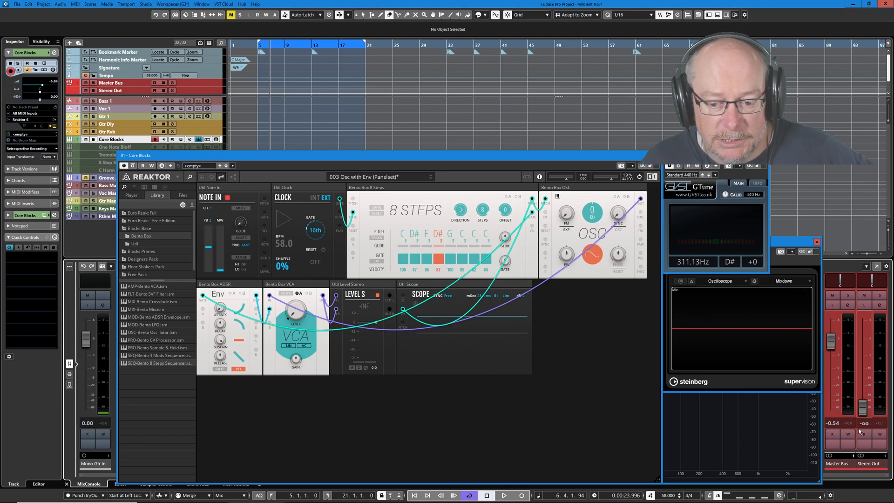
left_click(504, 495)
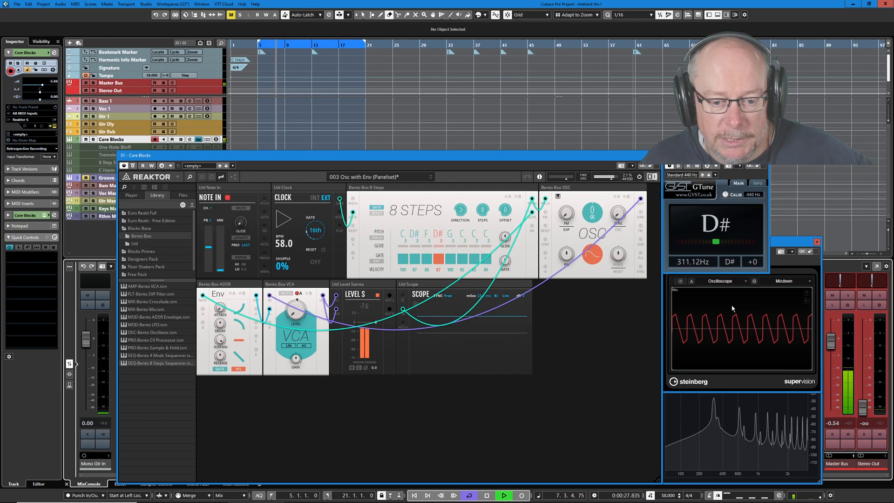
left_click_drag(863, 407, 862, 378)
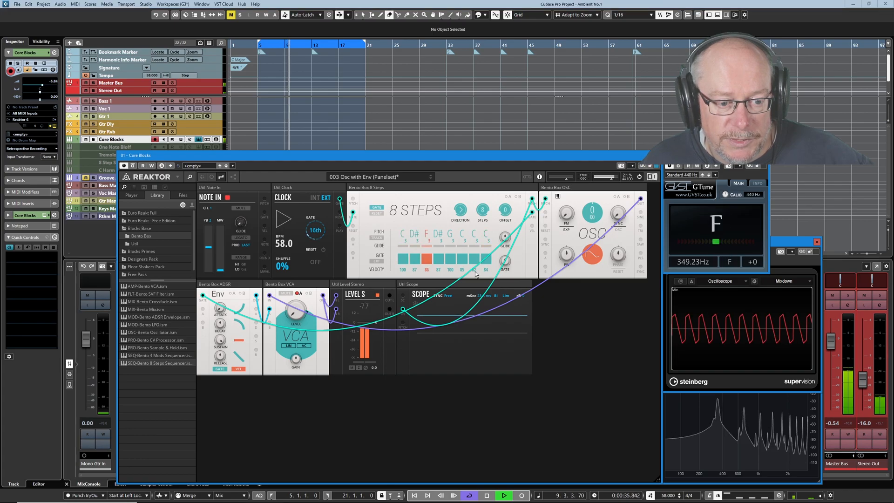
With the wires hidden, set the velocities of sequencer steps 7 and 8 to 73 and 46, lower steps 2 to 4 to about 83, and stop playback
left_click(212, 177)
mouse_move(474, 270)
left_mouse_down()
mouse_move(472, 280)
mouse_move(488, 282)
mouse_move(484, 339)
left_mouse_up()
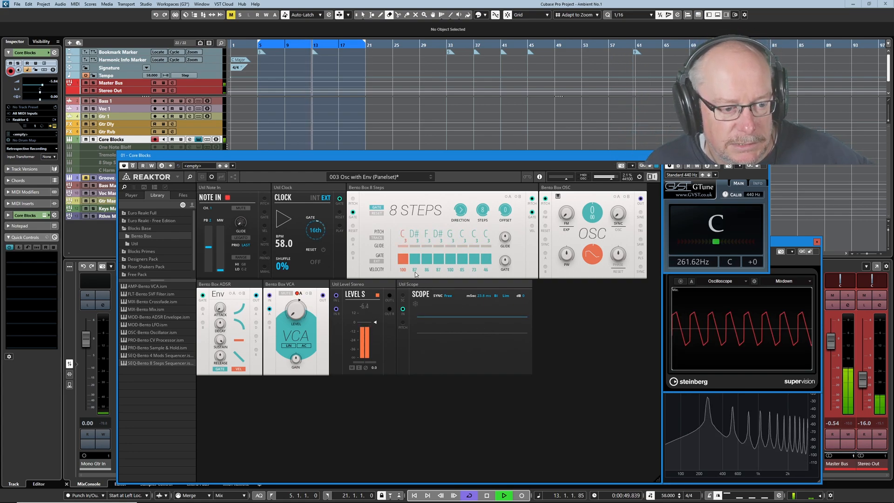
mouse_move(414, 269)
left_mouse_down()
mouse_move(411, 279)
mouse_move(433, 269)
mouse_move(443, 279)
mouse_move(443, 266)
left_mouse_up()
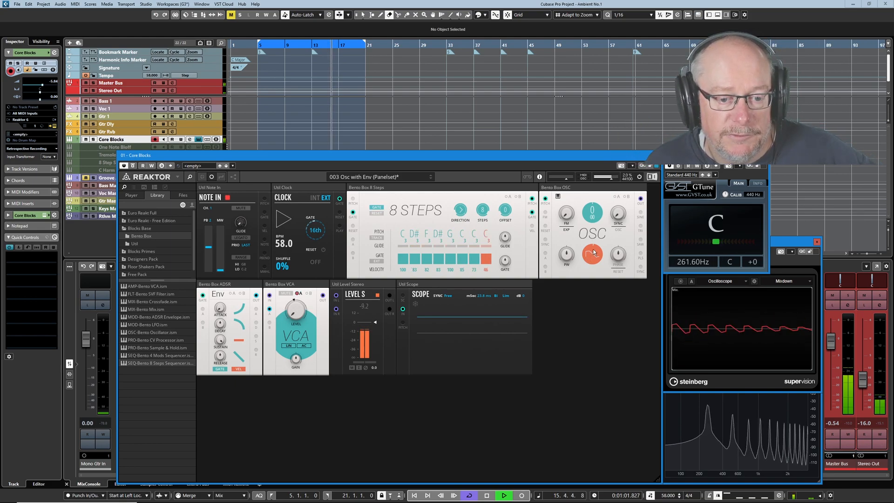
key("space")
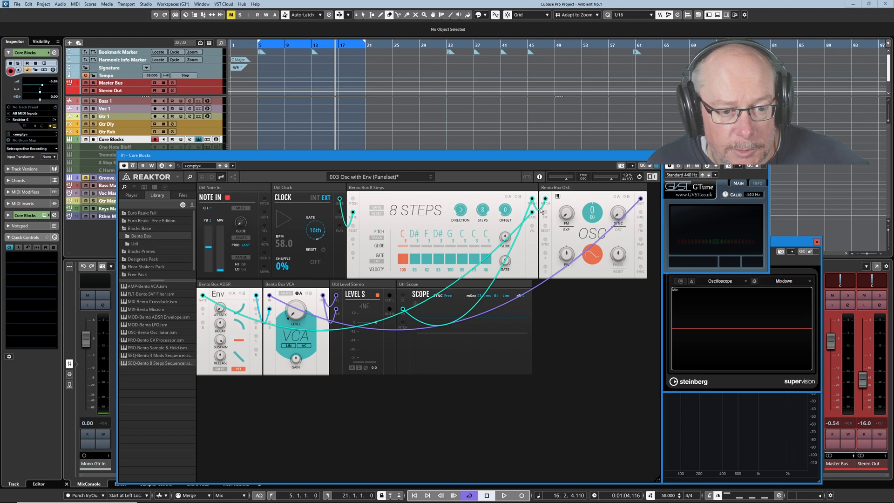
Recolour the pitch wire between the 8 Steps sequencer and the oscillator red, and briefly play the sequence
right_click(540, 211)
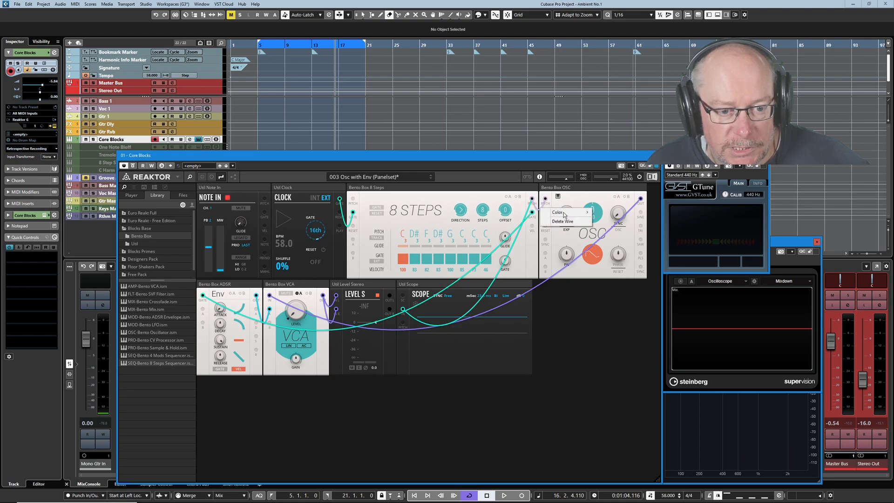
mouse_move(565, 214)
left_click(606, 220)
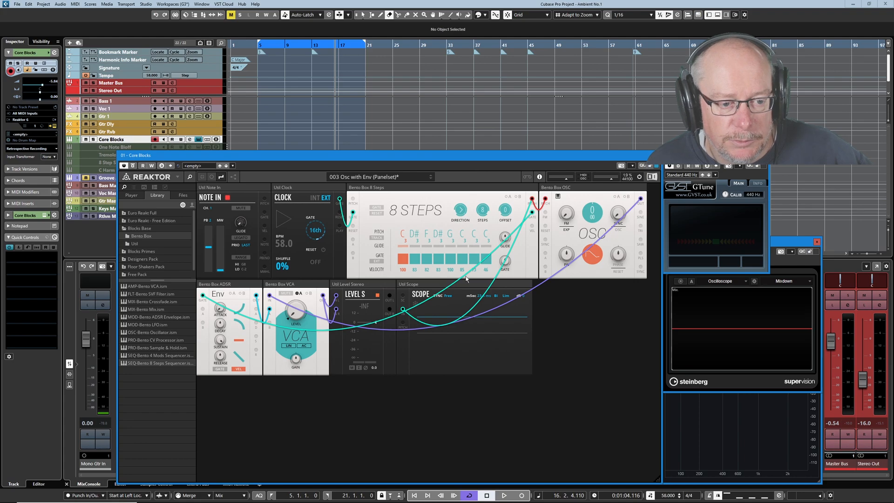
left_click(504, 497)
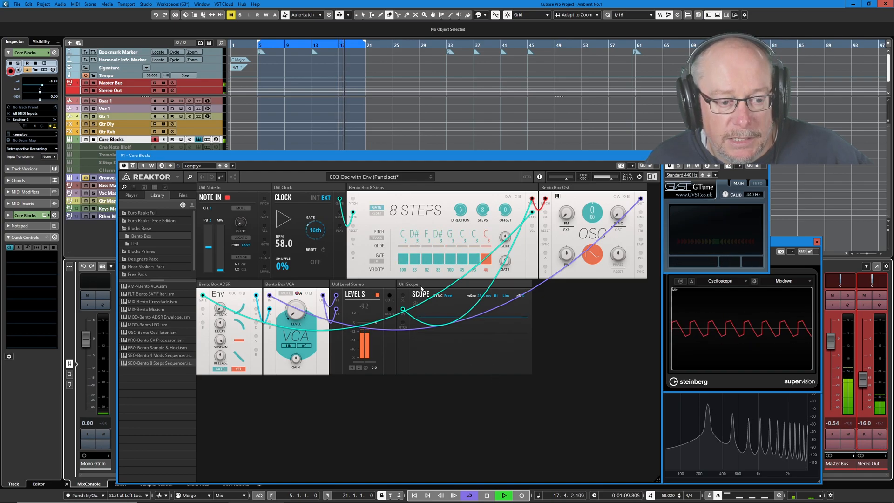
key("space")
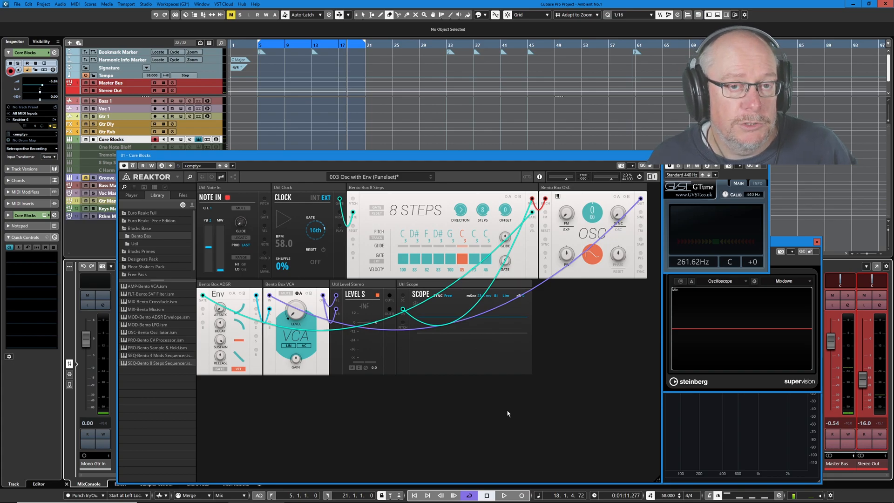
Try glide on sequencer step 3, leaving it enabled only on steps 2 and 5
left_click(413, 246)
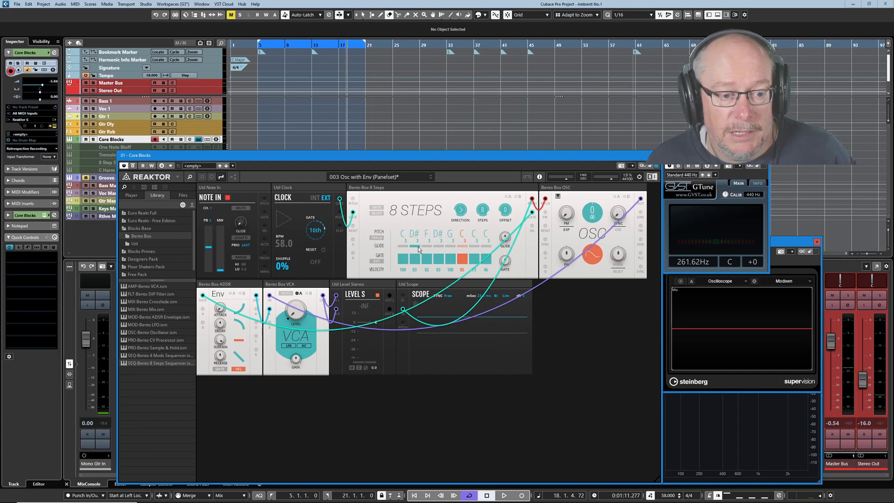
left_click(429, 247)
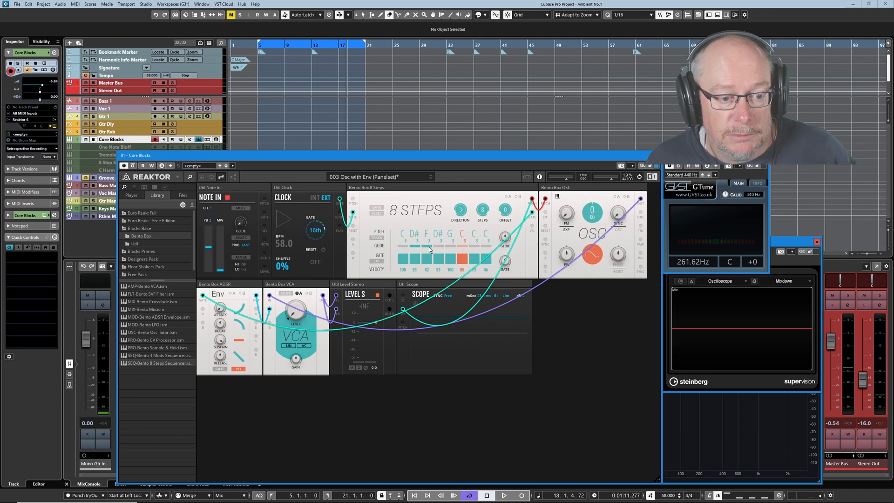
left_click(452, 247)
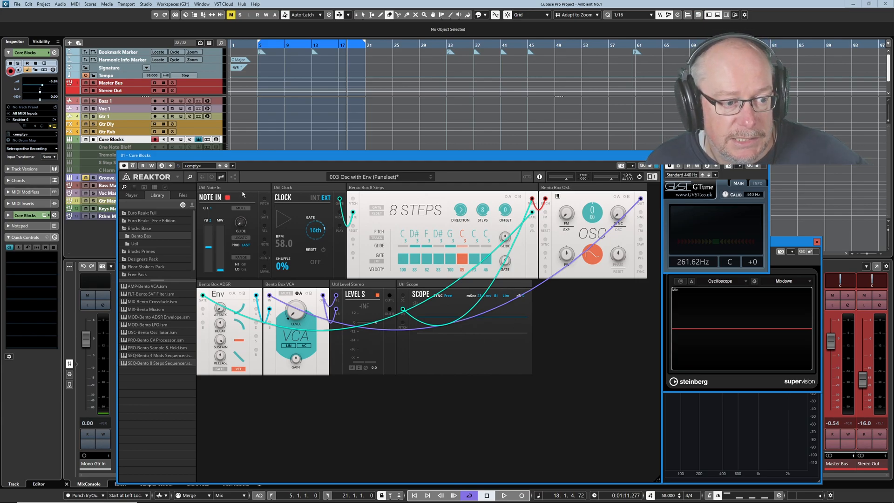
Hide the wires, play the sequence and adjust the sequencer's overall glide amount while listening
left_click(212, 178)
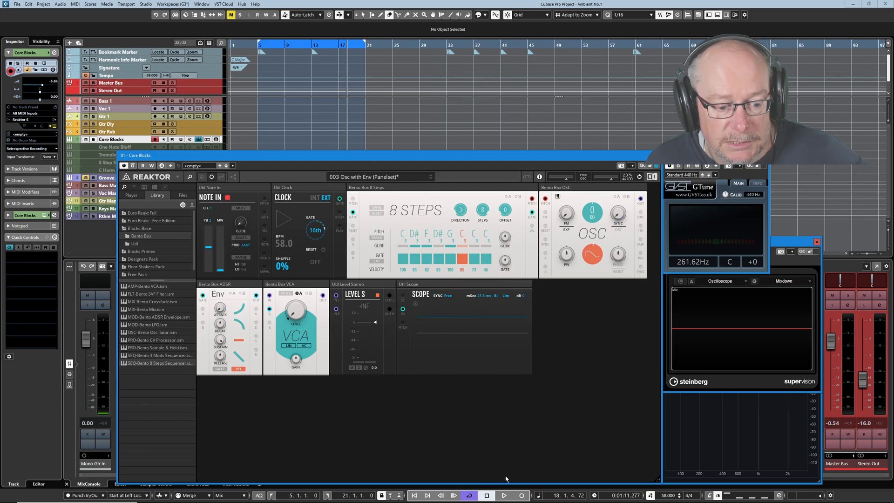
left_click(504, 495)
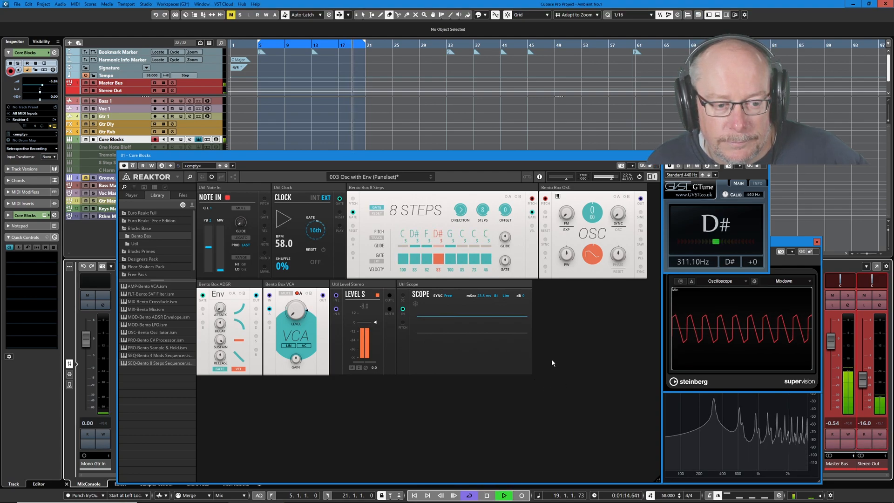
left_click(507, 243)
left_click_drag(507, 243, 520, 290)
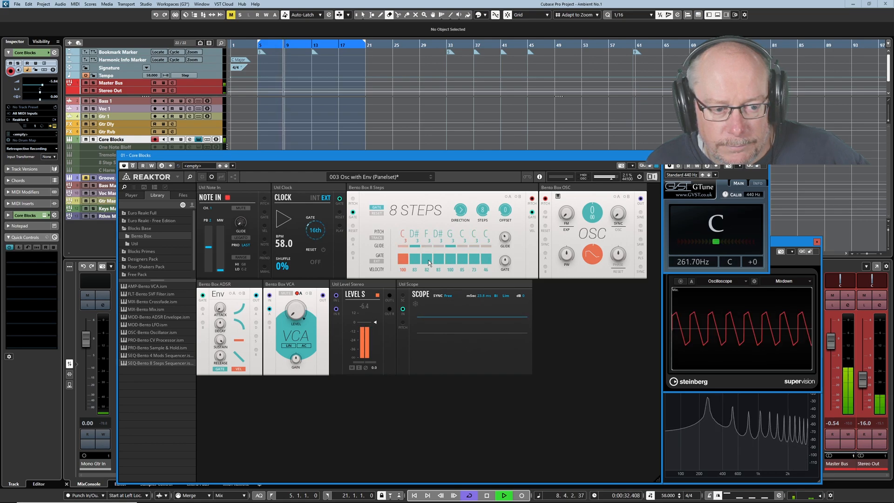
Try glide on sequencer step 3 instead of step 2, and restore it to step 2
left_click(419, 246)
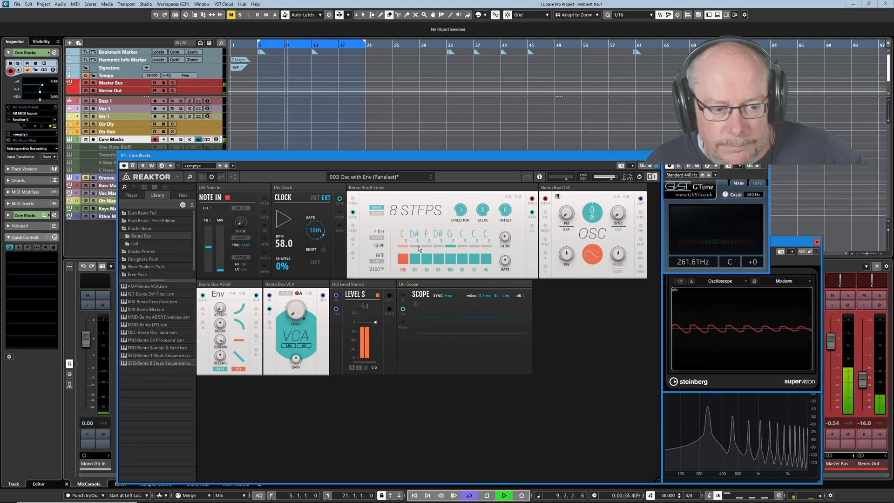
left_click(429, 246)
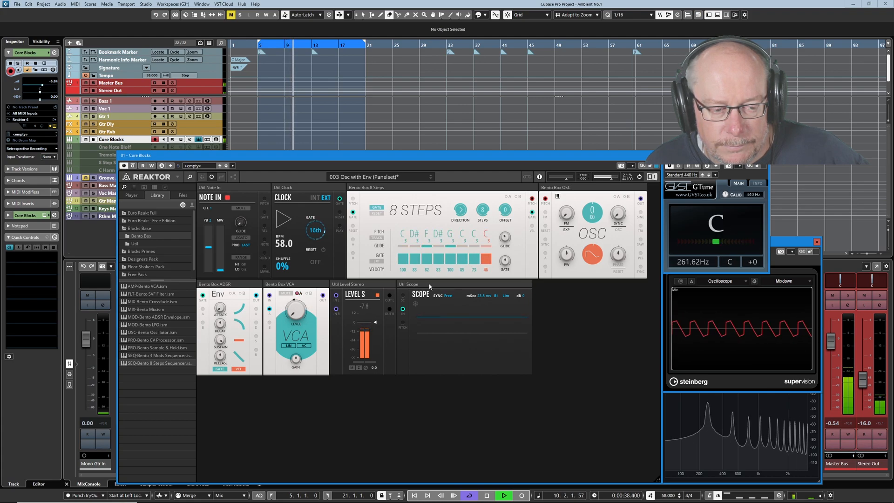
left_click(415, 245)
left_click(427, 246)
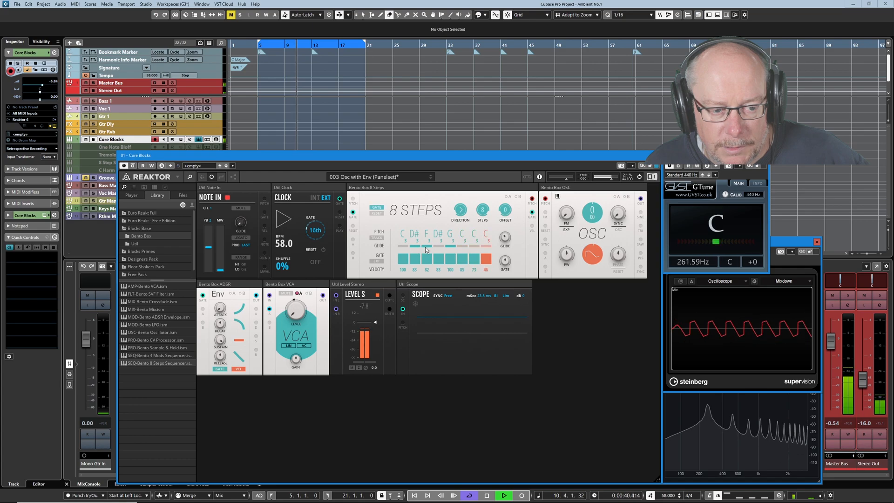
Stop and replay the sequence to check how the glides on steps 2 and 5 sound, and stop playback
left_click(487, 495)
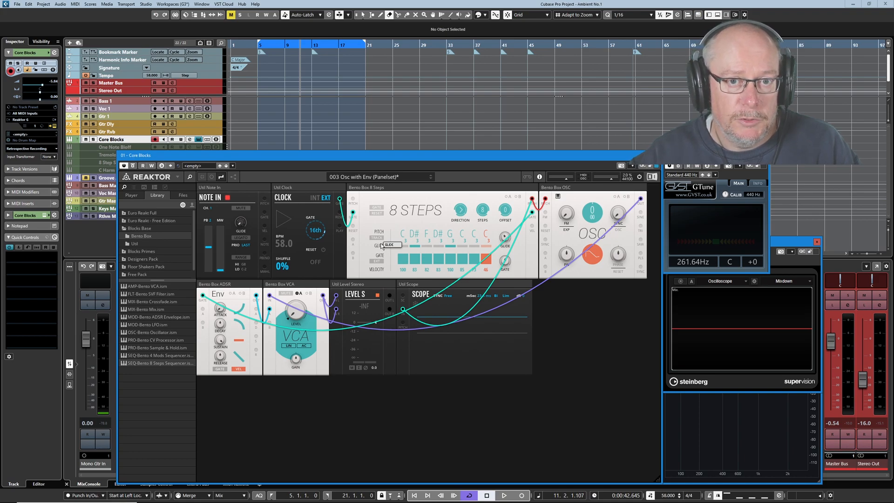
left_click(503, 495)
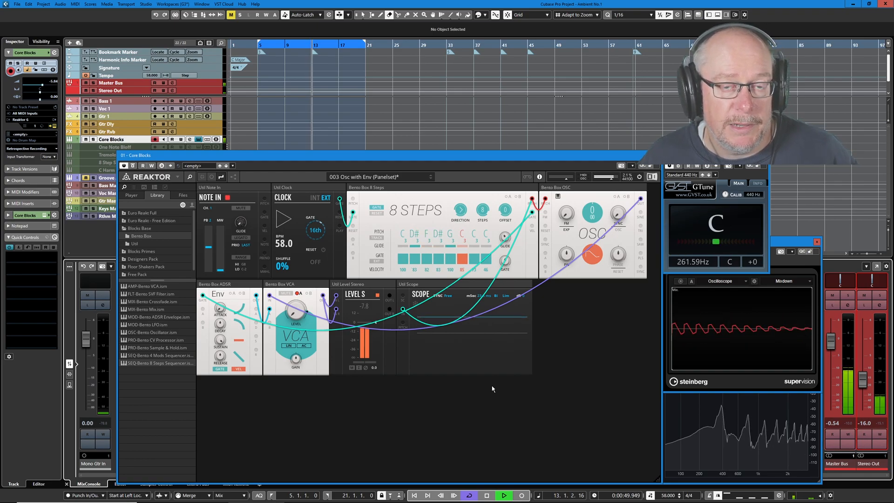
left_click(488, 495)
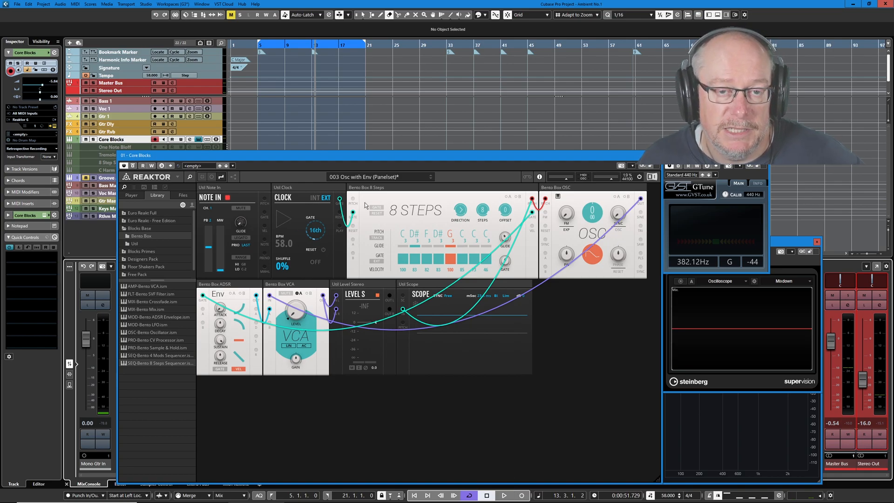
Save the rack in the Racks folder under the new name "004 Basic 8-Step Seq"
left_click(177, 177)
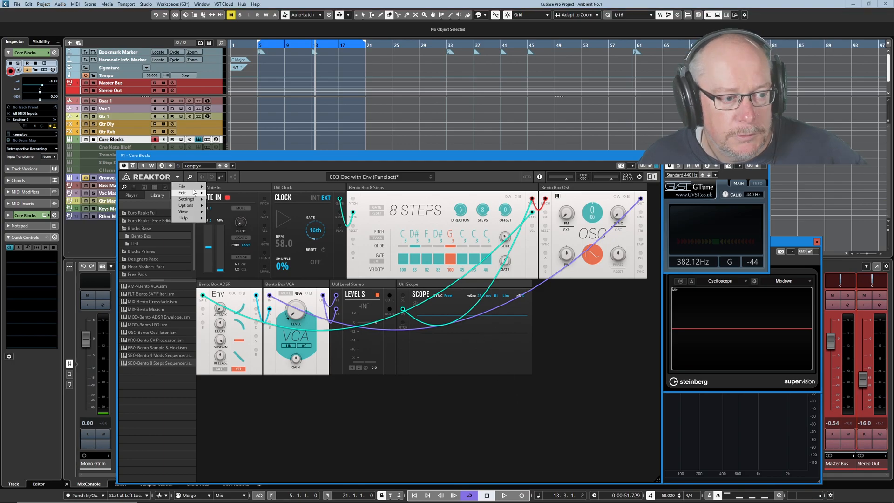
mouse_move(183, 186)
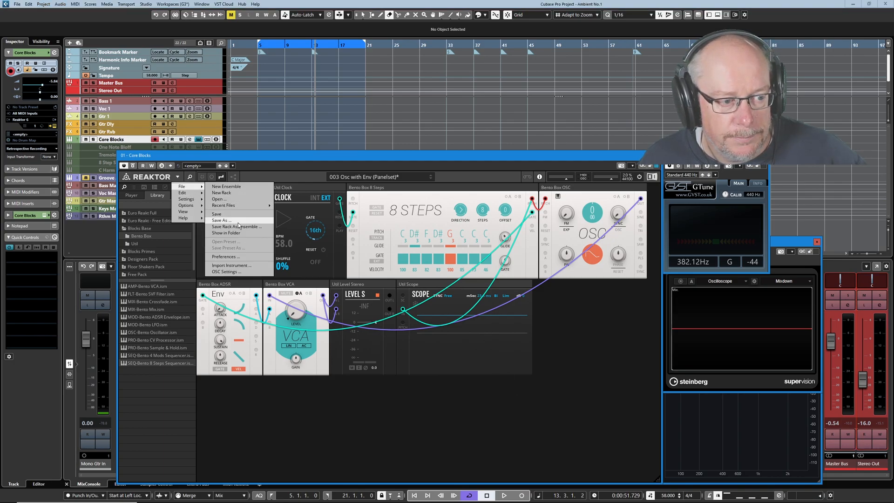
left_click(238, 222)
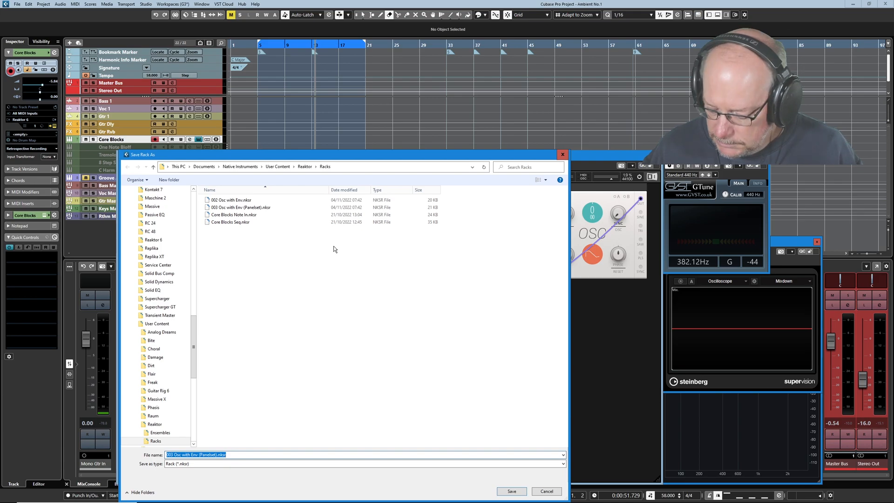
type("004")
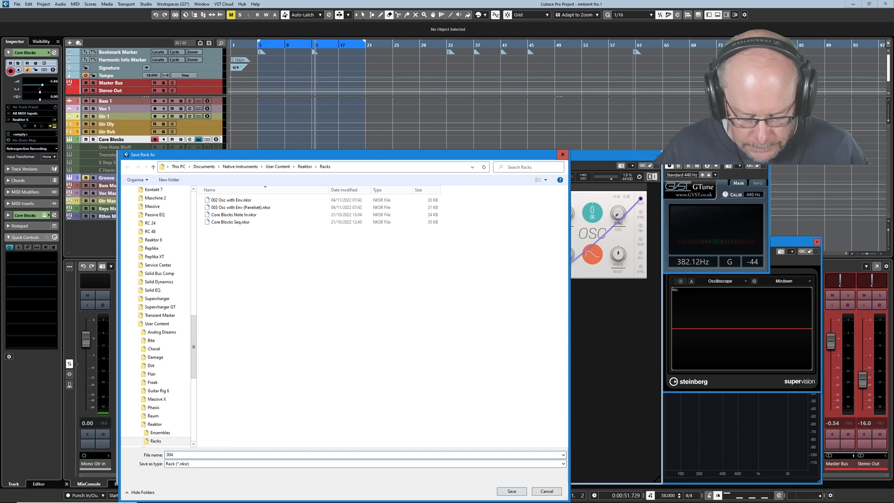
type(" Basic 8")
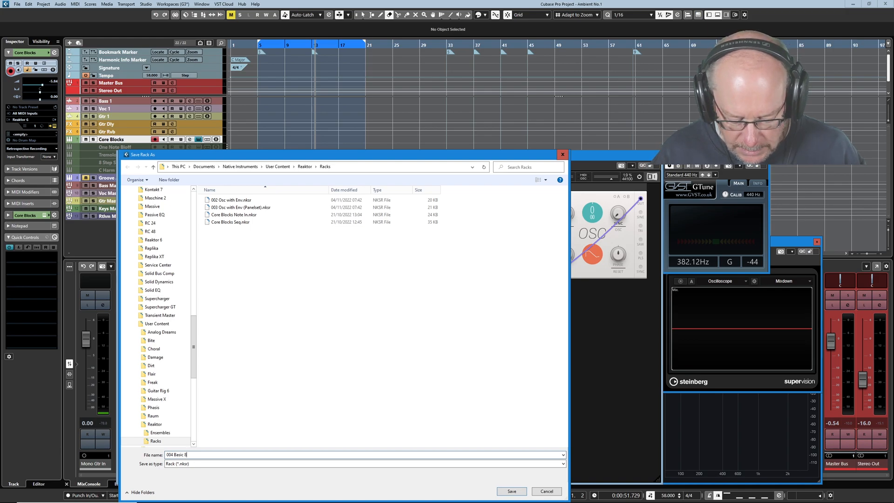
type("-Step Seq")
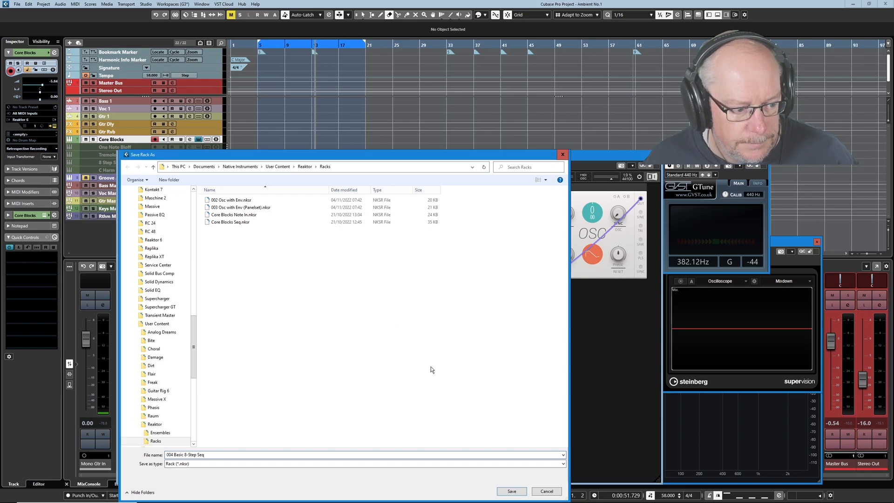
left_click(512, 492)
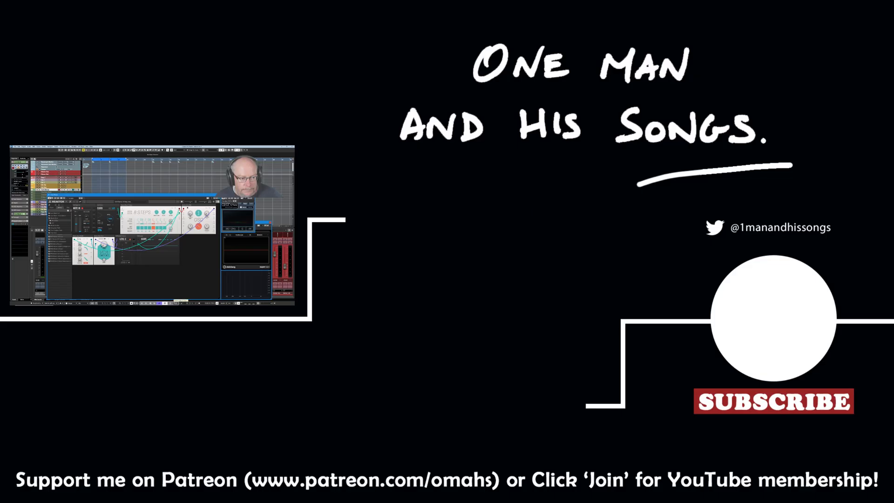